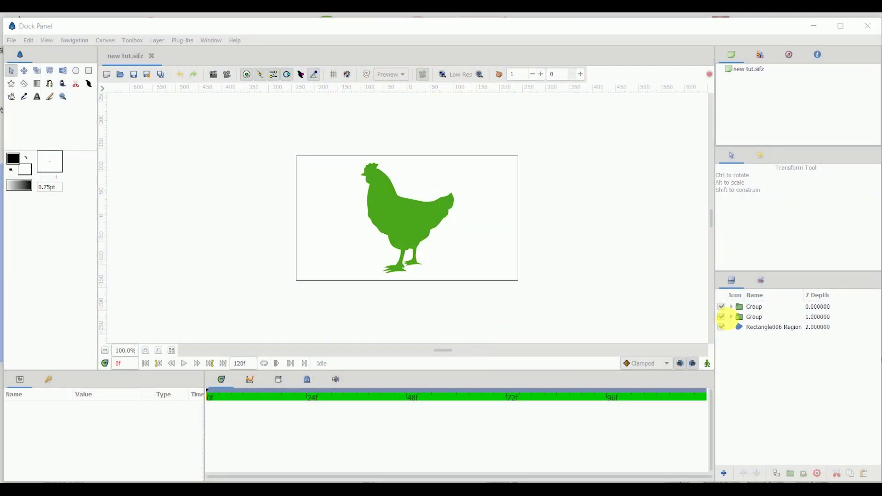
- Select the chicken's Group layer and scrub the timeline to frame 72 to preview its motion
{"action": "left_click", "coordinate": [748, 317]}
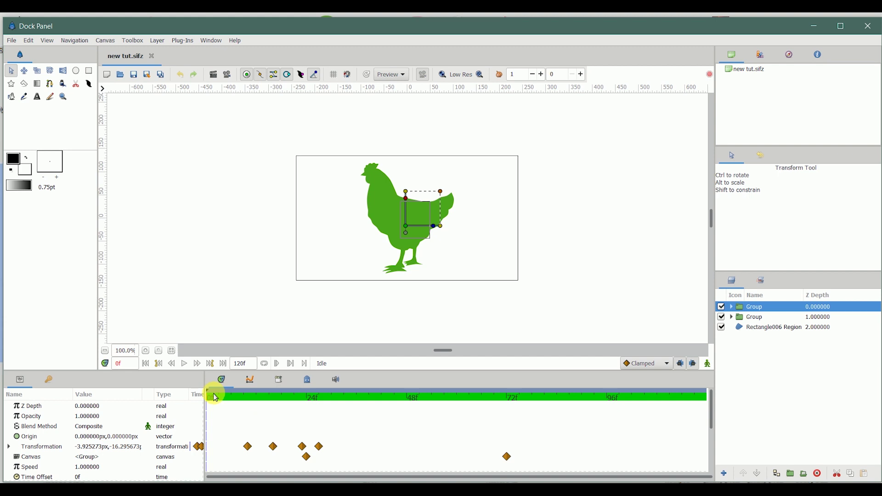
{"action": "left_click_drag", "start_coordinate": [212, 395], "coordinate": [509, 389]}
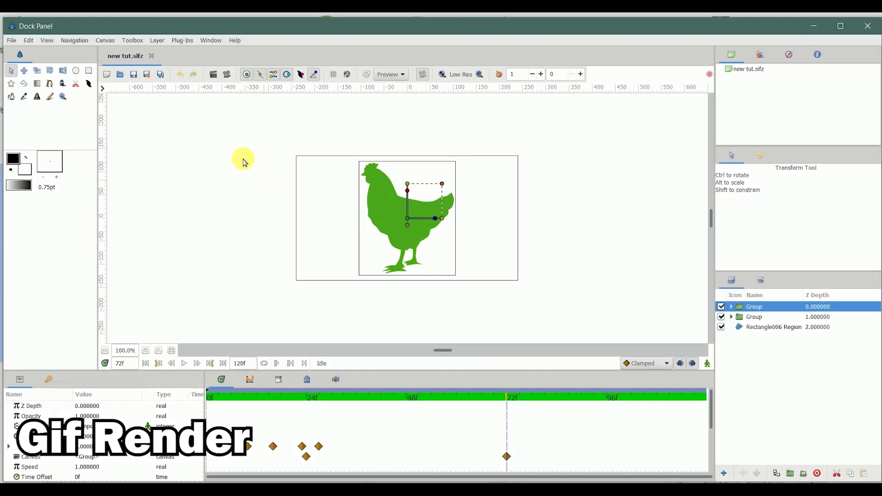
- In Render Settings, rename the output file to chicken.avi in the mmb tut folder
{"action": "left_click", "coordinate": [213, 77]}
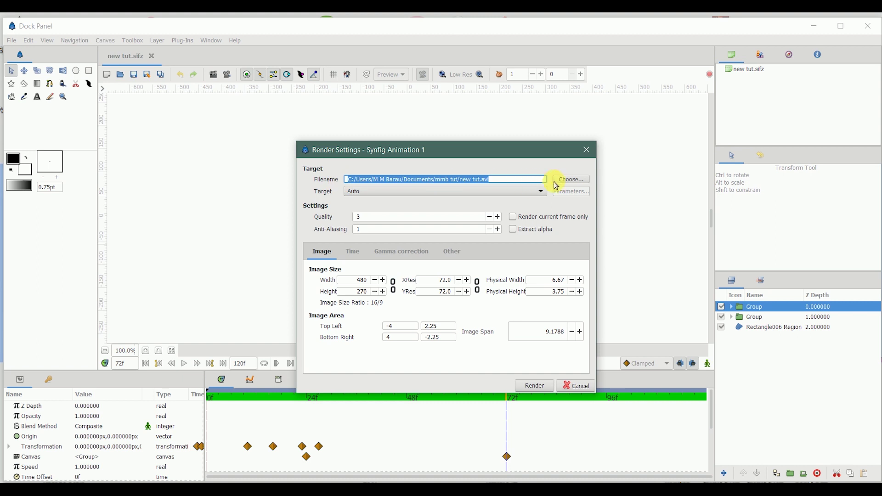
{"action": "left_click", "coordinate": [568, 179]}
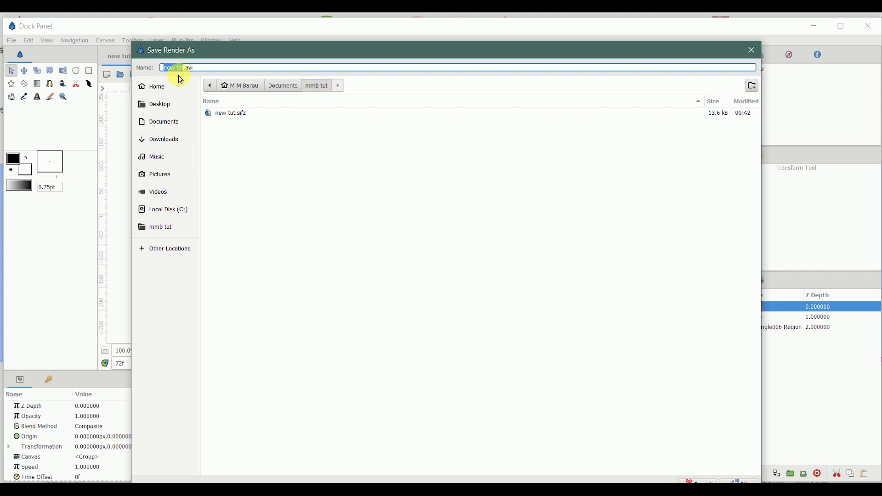
{"action": "type", "text": "chicken"}
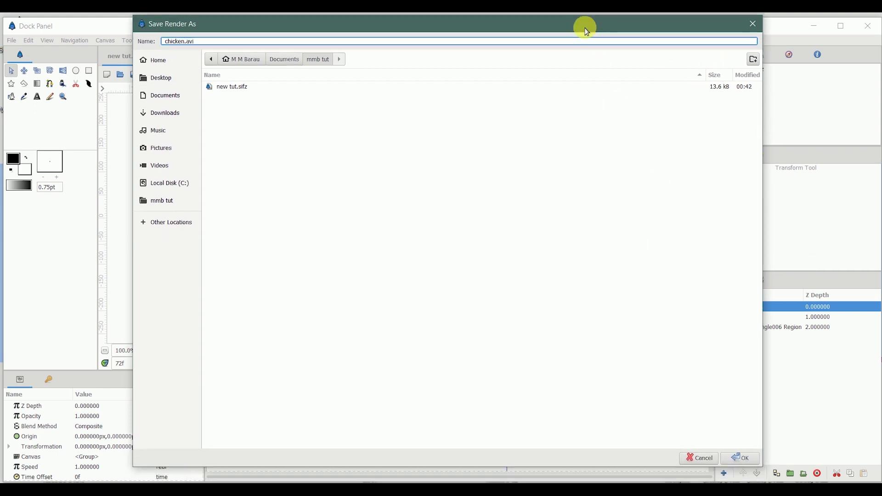
{"action": "left_click", "coordinate": [737, 455]}
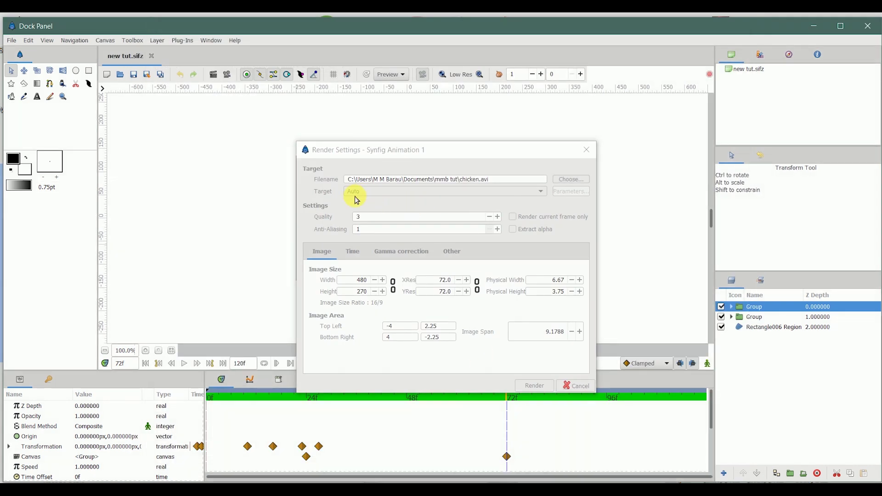
- Choose gif as the render Target so the output becomes chicken.gif
{"action": "left_click", "coordinate": [539, 191]}
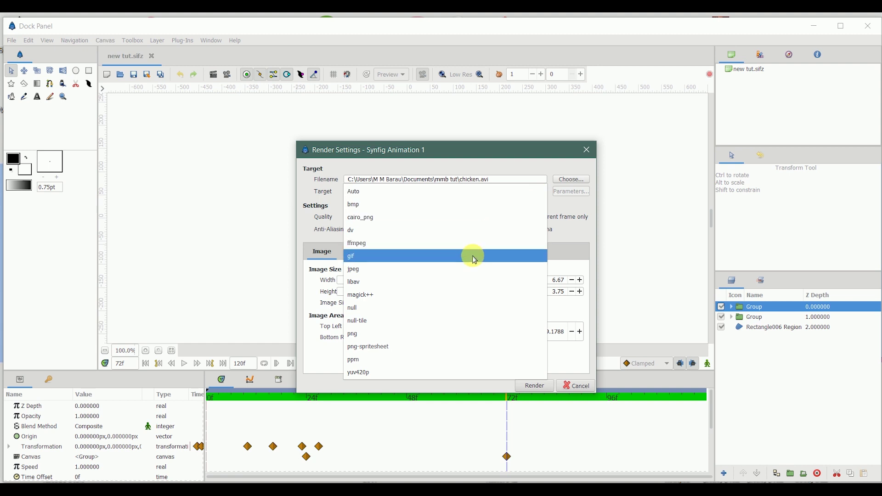
{"action": "left_click", "coordinate": [475, 260]}
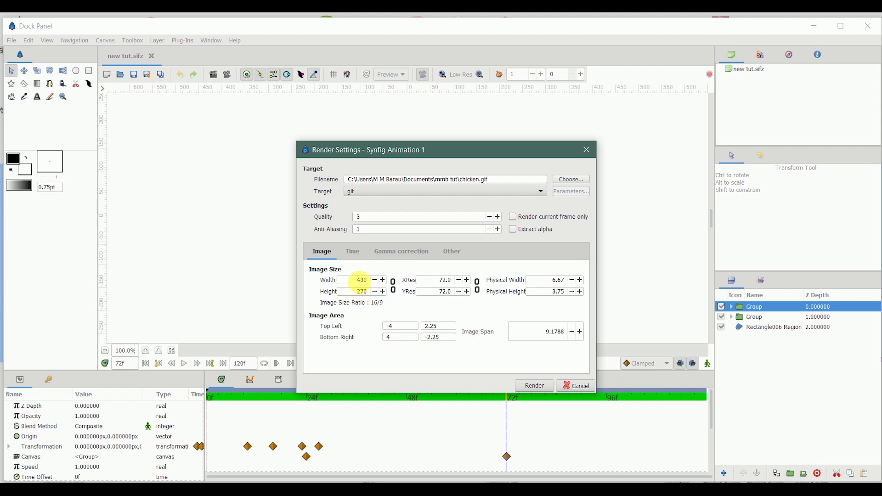
- Set the render End Time to 72f, review the Gamma correction and Other tabs, and return to Image
{"action": "left_click", "coordinate": [356, 255]}
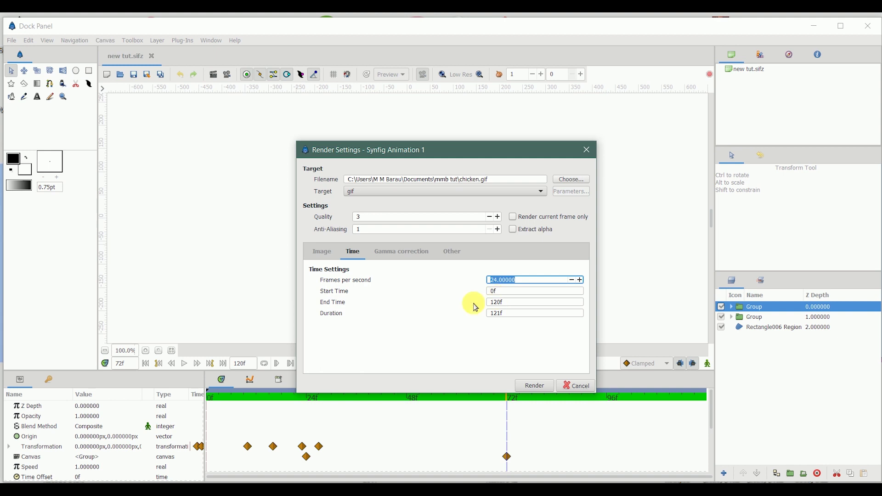
{"action": "left_click", "coordinate": [498, 303]}
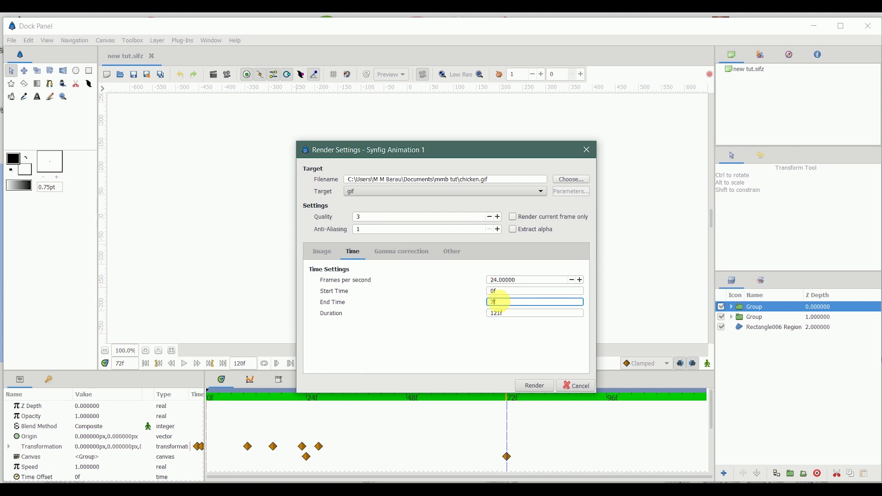
{"action": "left_click", "coordinate": [505, 290]}
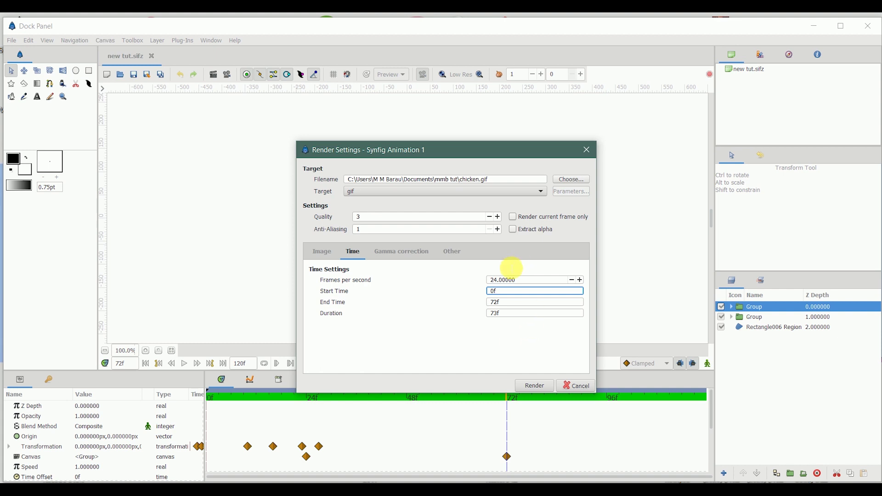
{"action": "left_click", "coordinate": [416, 256]}
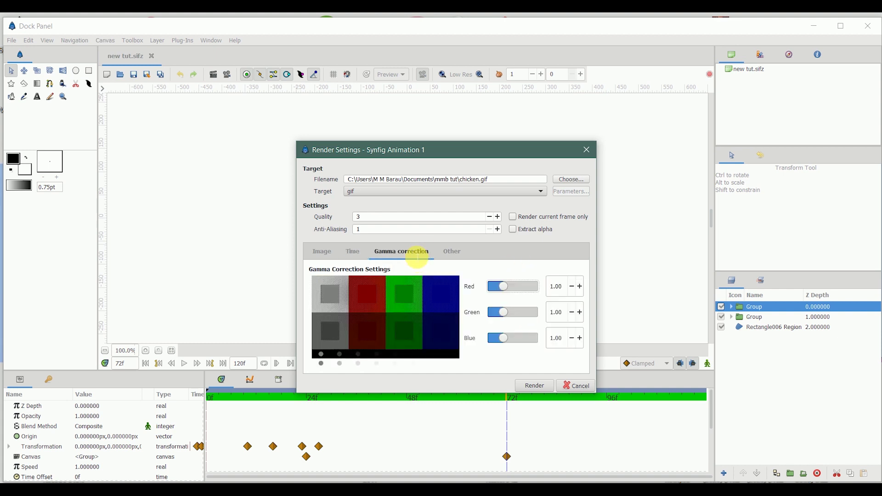
{"action": "left_click", "coordinate": [460, 254]}
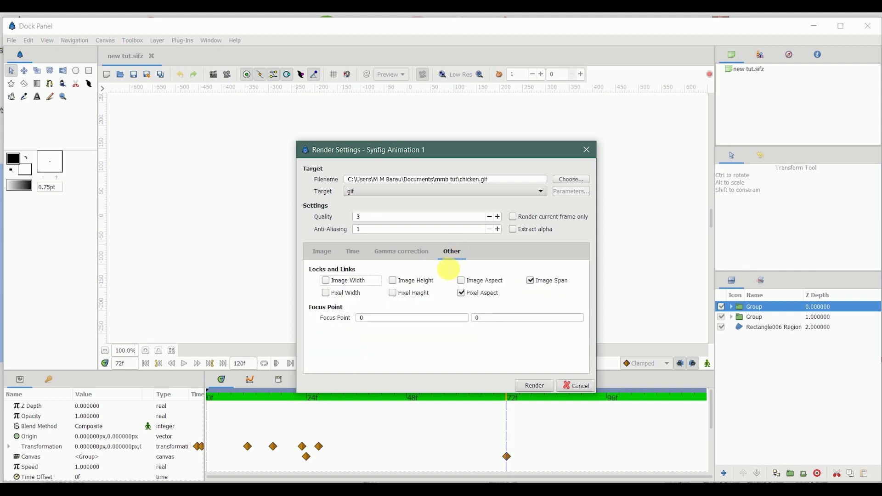
{"action": "left_click", "coordinate": [322, 252]}
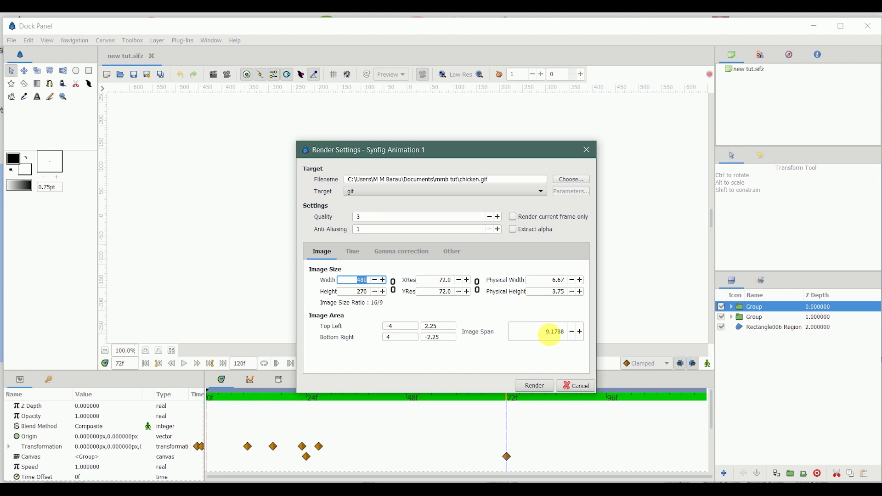
- Render chicken.gif and let it finish successfully in about 40.7 seconds
{"action": "left_click", "coordinate": [536, 386]}
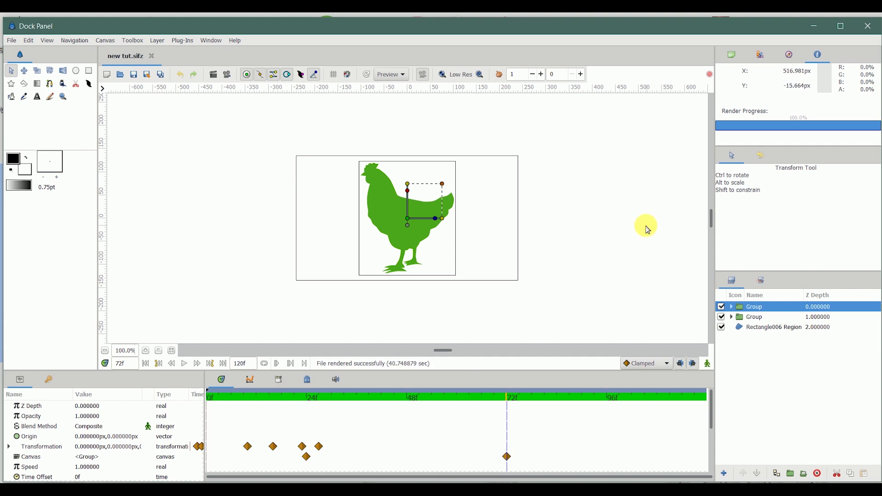
- In the mmb tut folder window, select chicken.gif and bring up its context menu
{"action": "mouse_move", "coordinate": [91, 489]}
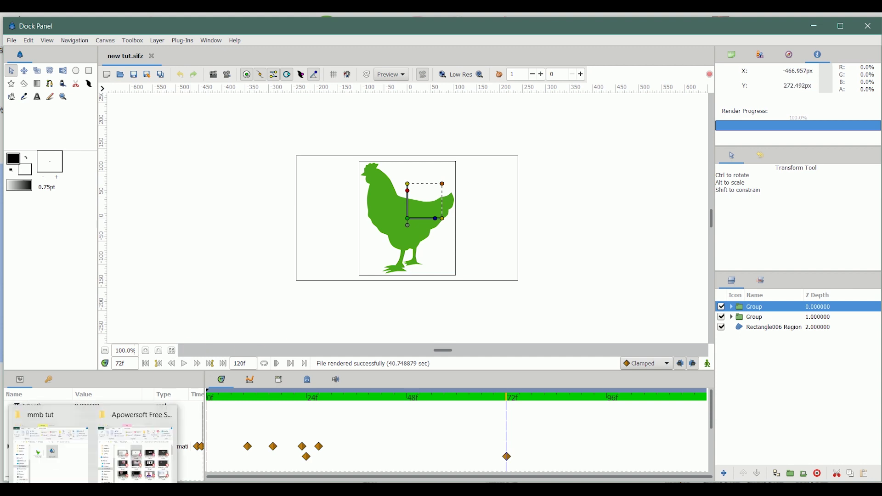
{"action": "left_click", "coordinate": [74, 457]}
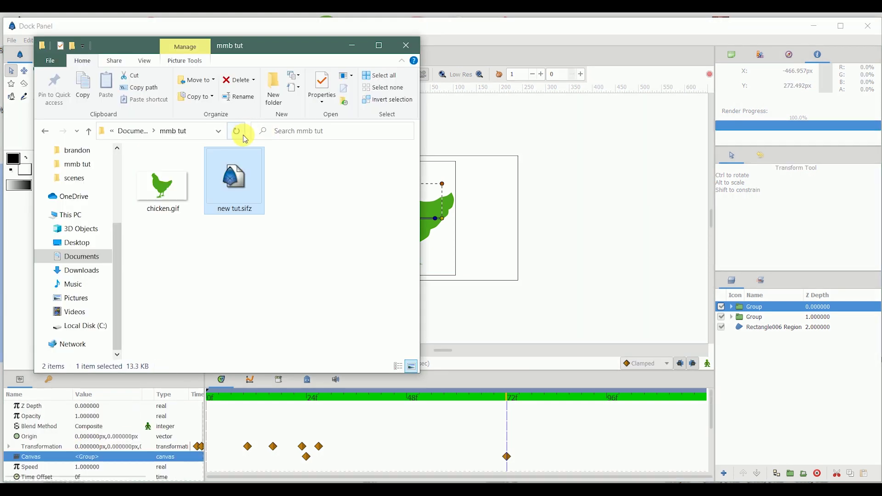
{"action": "left_click", "coordinate": [167, 198]}
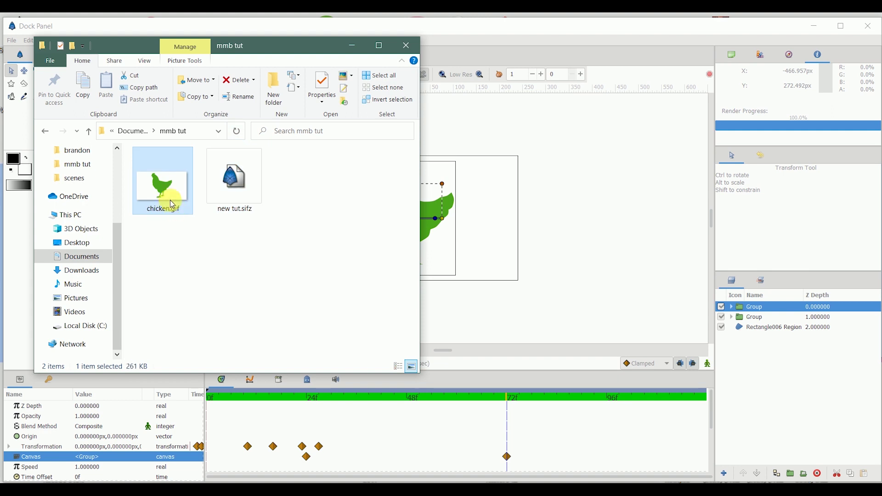
{"action": "right_click", "coordinate": [169, 200]}
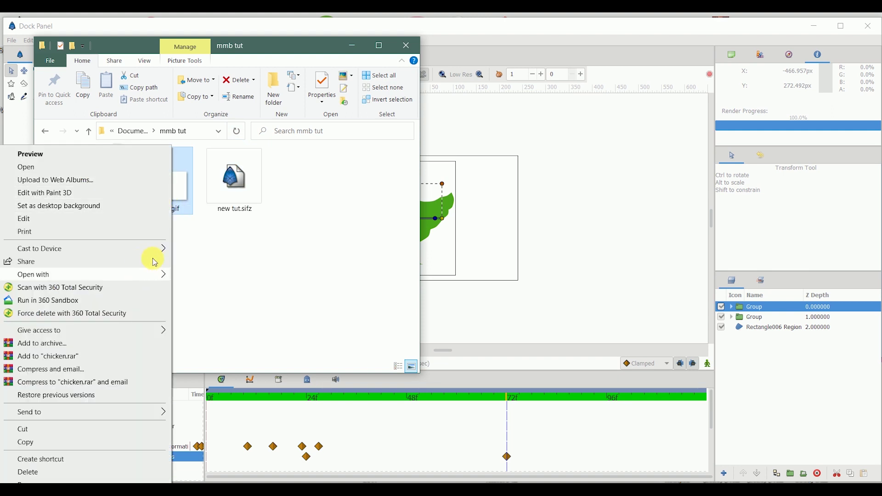
- Open chicken.gif in Internet Explorer, watch it play, then close the folder window and browser
{"action": "mouse_move", "coordinate": [152, 276]}
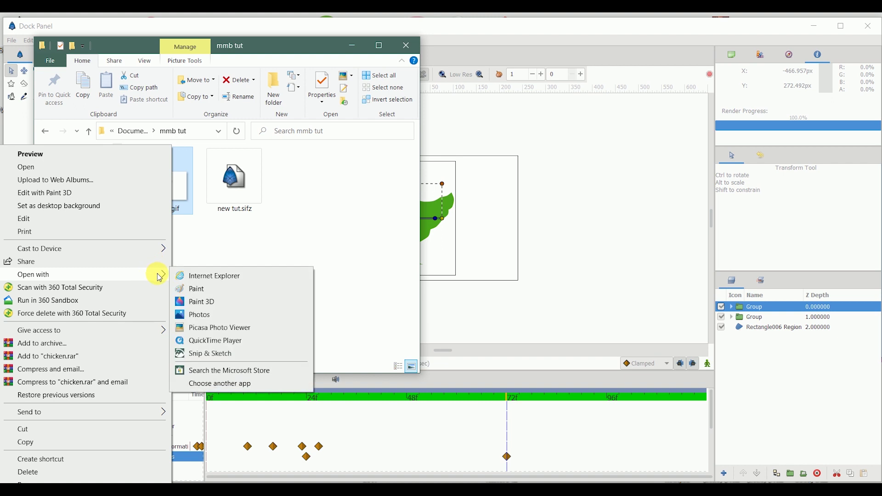
{"action": "left_click", "coordinate": [208, 277]}
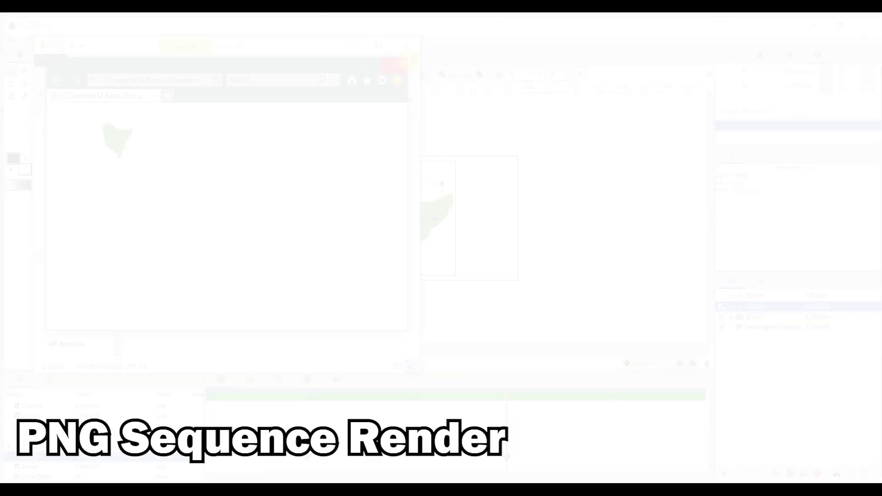
{"action": "left_click", "coordinate": [406, 45]}
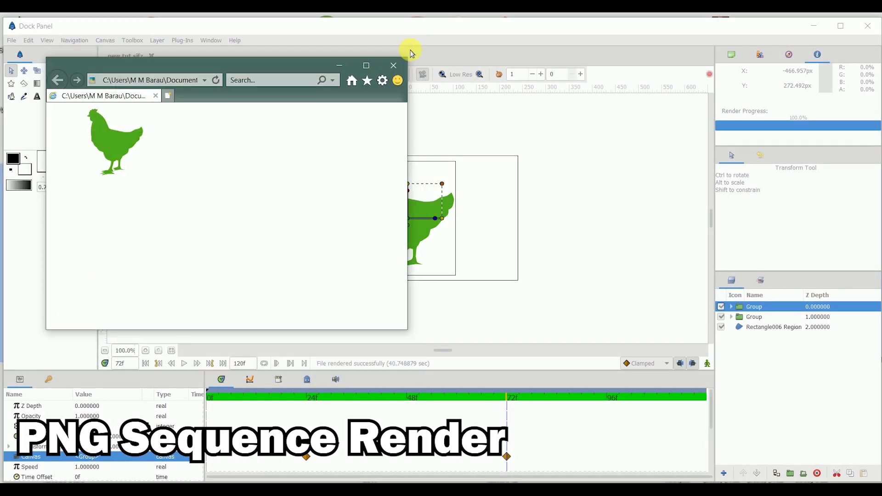
{"action": "left_click", "coordinate": [393, 65]}
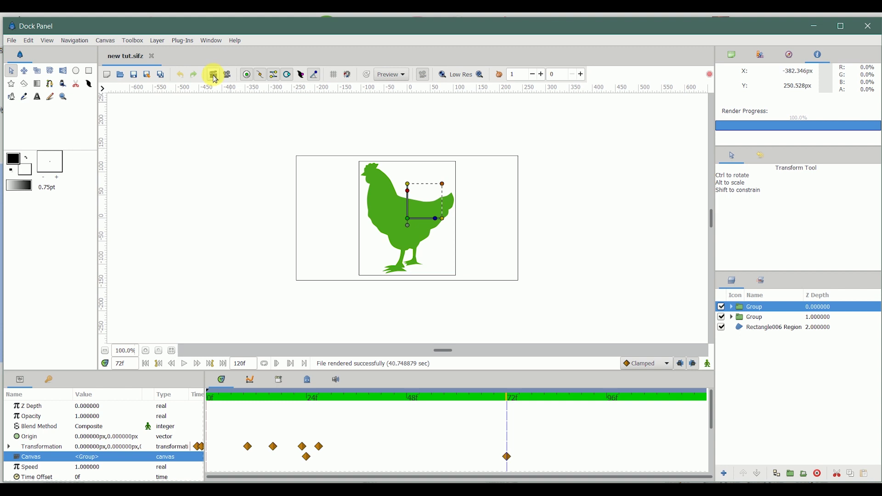
- Reopen Render Settings and switch the Target to png, renaming the output to chicken.png
{"action": "left_click", "coordinate": [213, 76]}
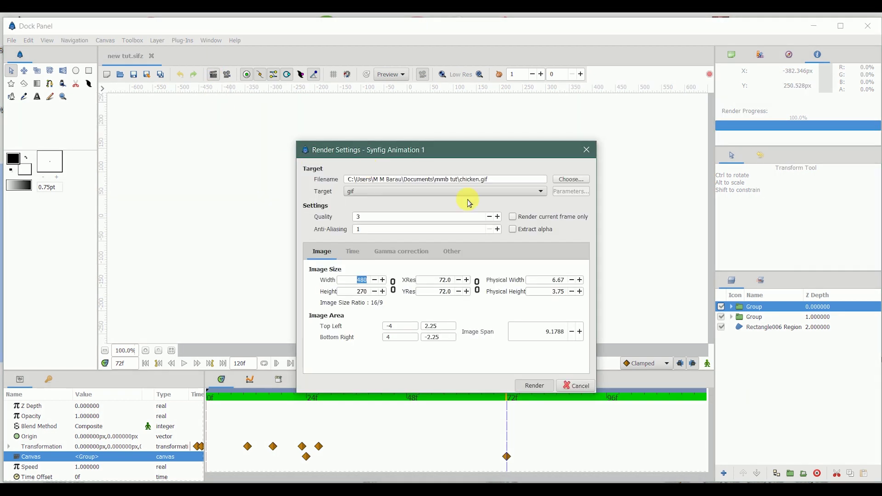
{"action": "left_click", "coordinate": [529, 193]}
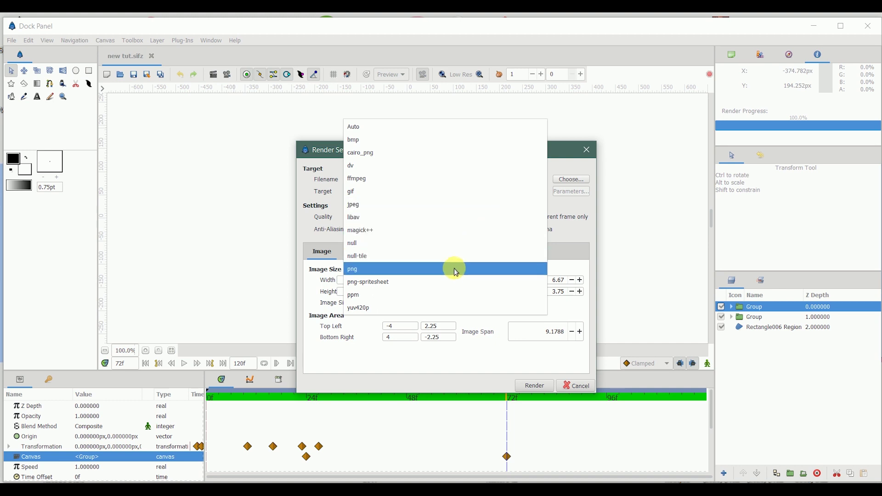
{"action": "left_click", "coordinate": [455, 270]}
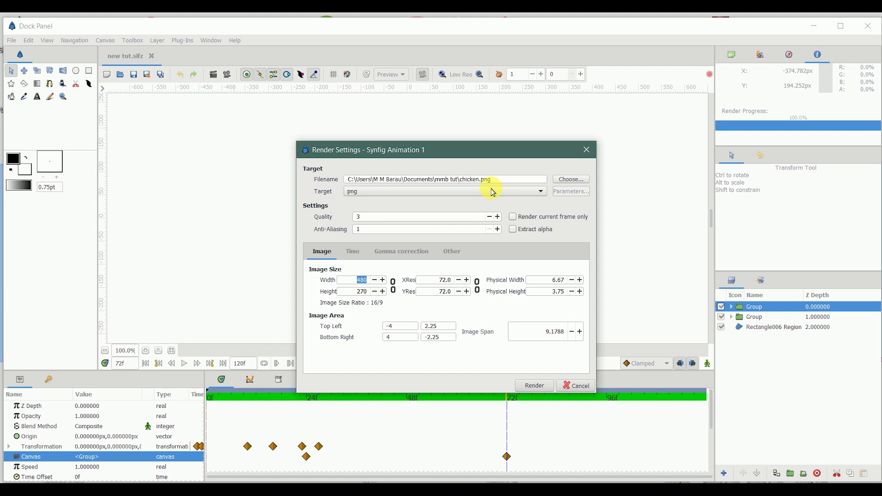
- In Save Render As, create a new folder named chiken inside mmb tut
{"action": "left_click", "coordinate": [571, 179]}
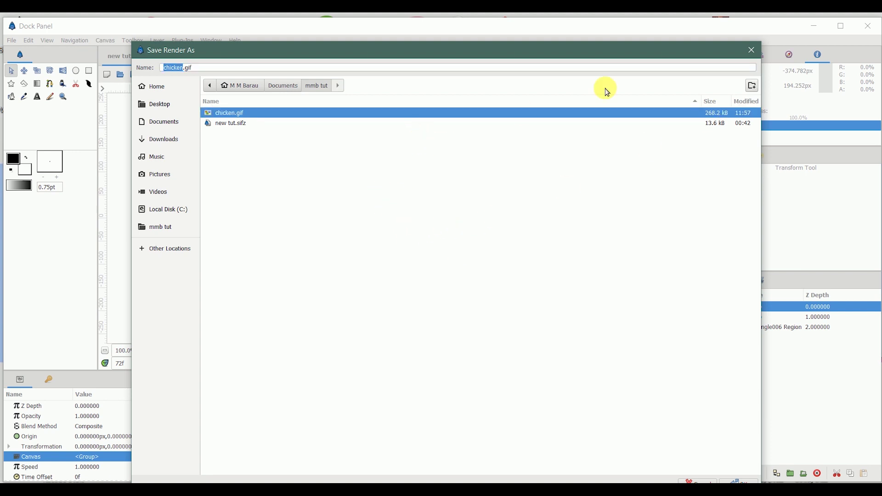
{"action": "left_click", "coordinate": [751, 85]}
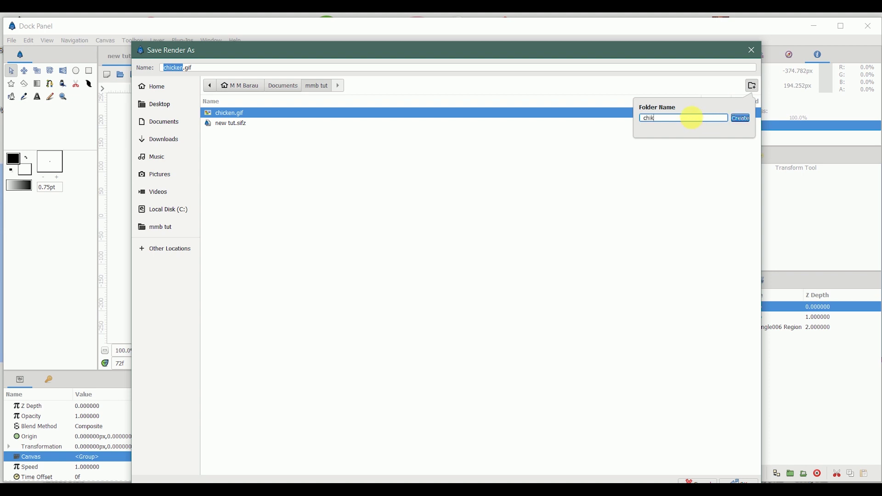
{"action": "type", "text": "chiken"}
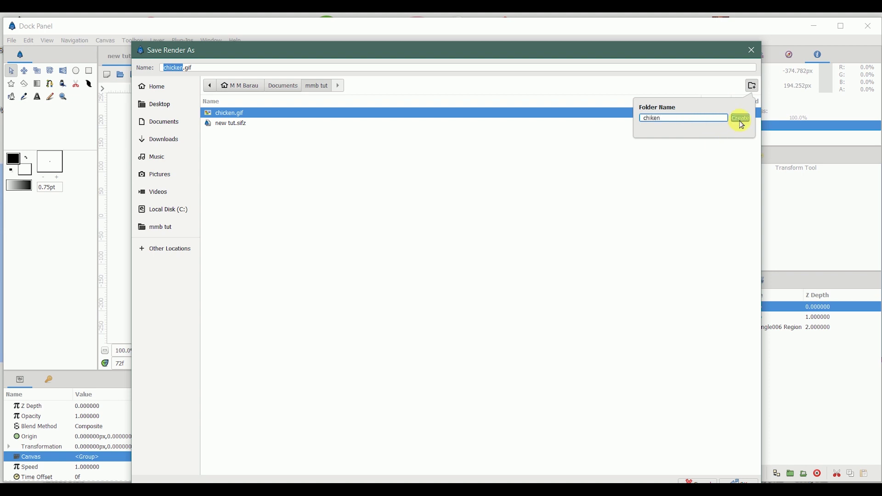
{"action": "left_click", "coordinate": [740, 118]}
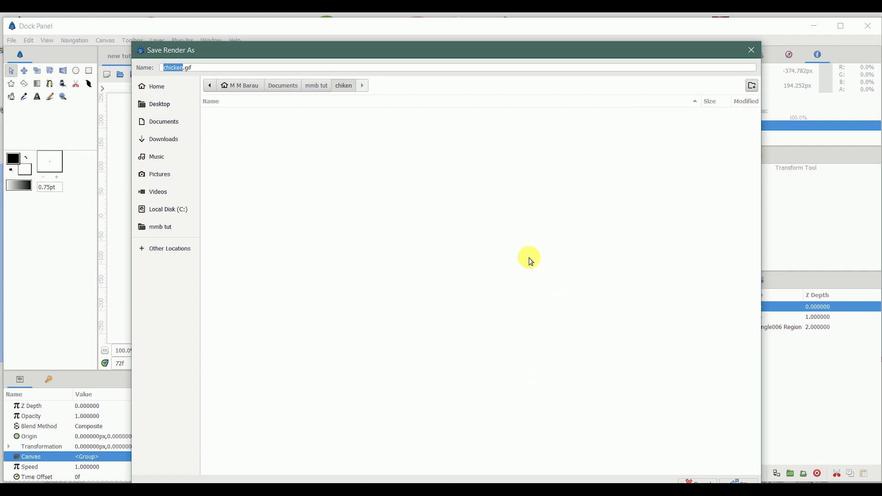
{"action": "left_click_drag", "start_coordinate": [451, 55], "coordinate": [460, 42]}
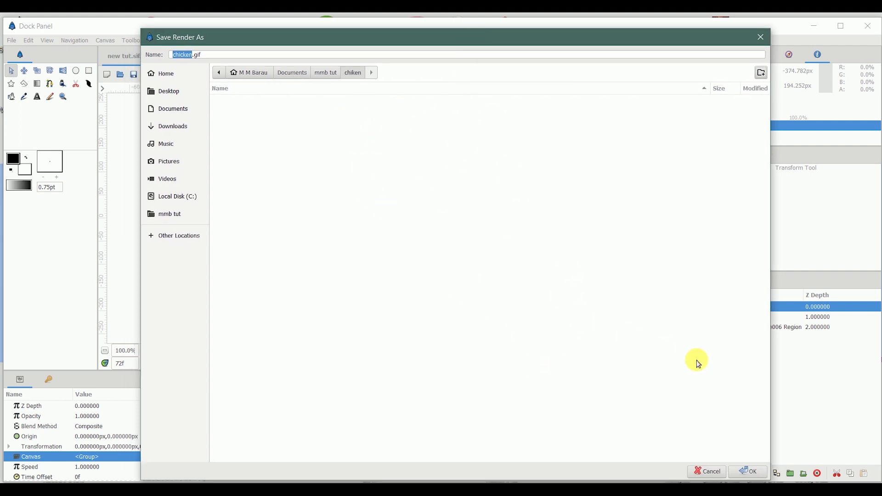
- Save chicken.png into the chiken folder, check the Time tab, and render the PNG sequence
{"action": "left_click", "coordinate": [747, 472]}
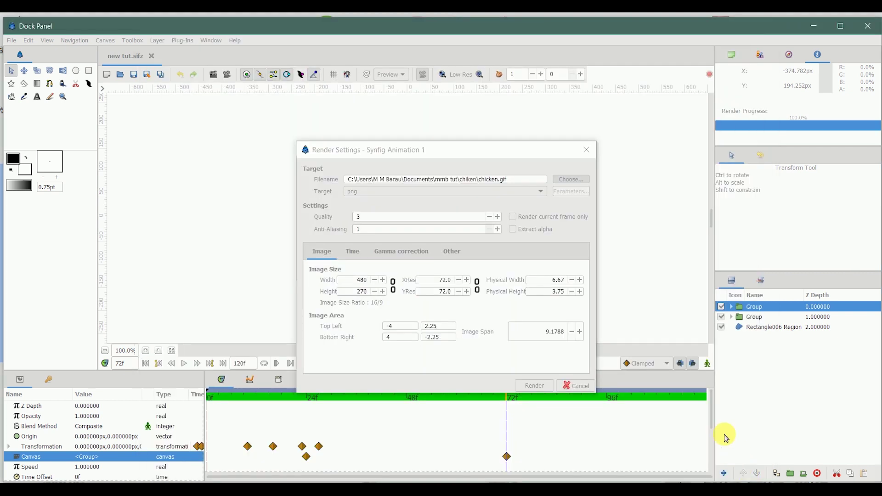
{"action": "left_click", "coordinate": [514, 160]}
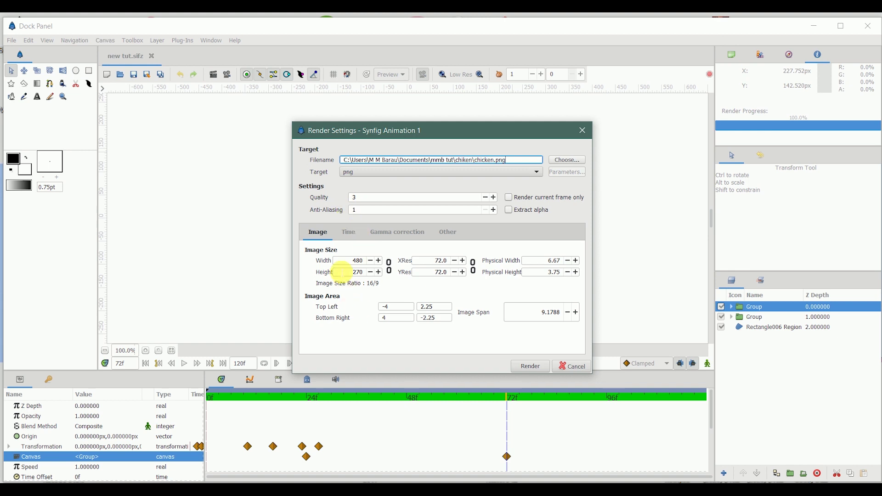
{"action": "left_click", "coordinate": [349, 232]}
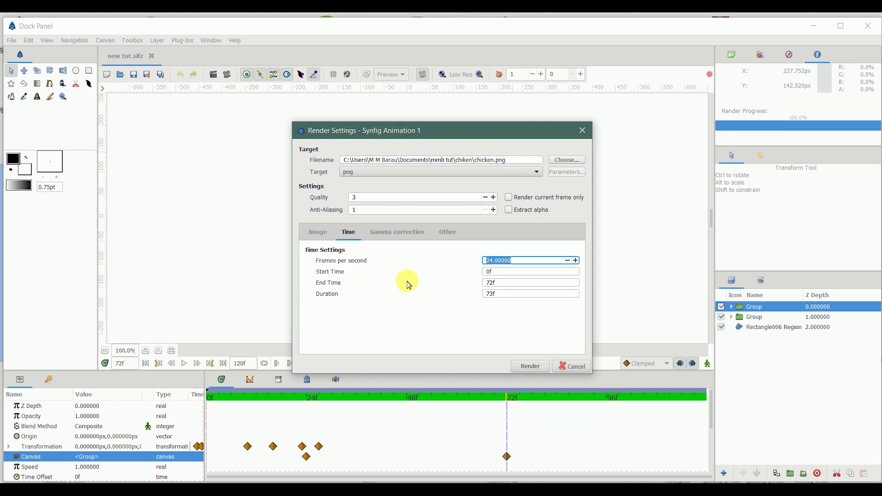
{"action": "left_click", "coordinate": [316, 232]}
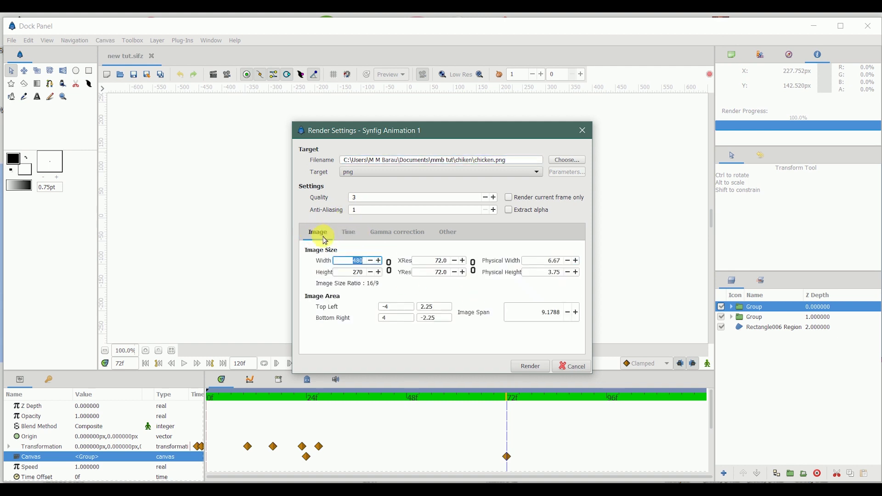
{"action": "left_click", "coordinate": [531, 368]}
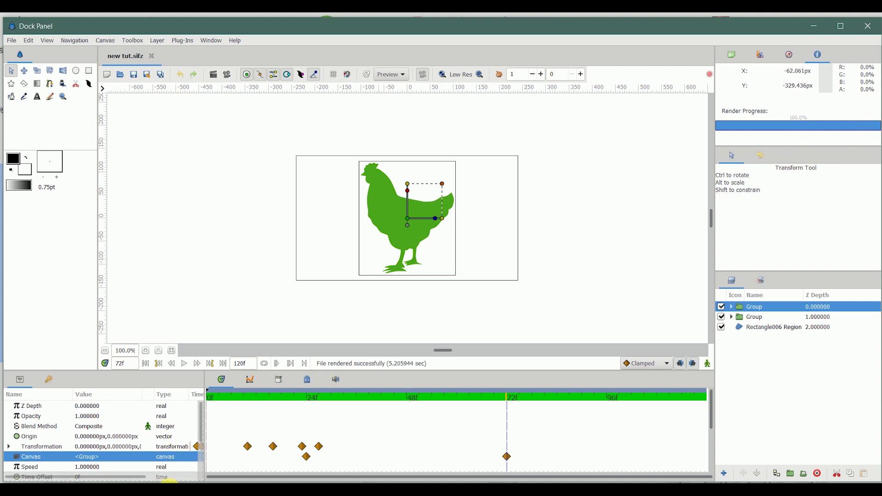
- Open Documents > mmb tut > chiken in File Explorer and preview the first frame, chicken.0000.png
{"action": "mouse_move", "coordinate": [93, 491]}
{"action": "left_click", "coordinate": [92, 453]}
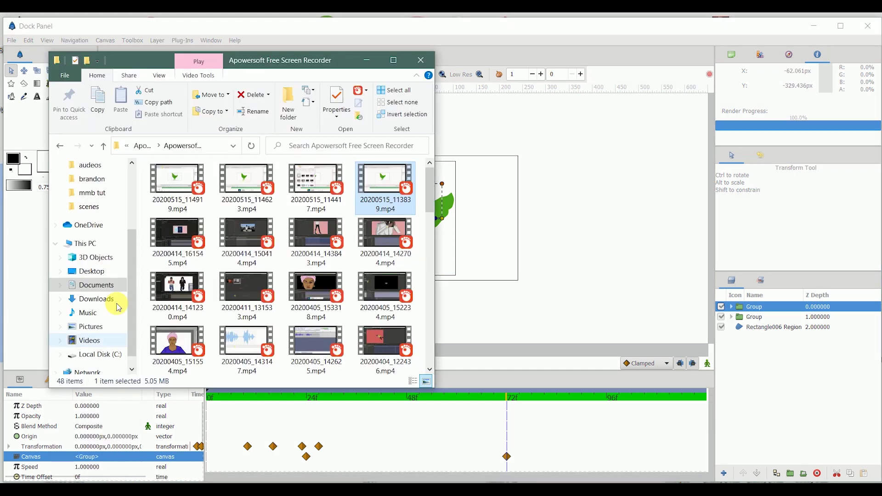
{"action": "left_click", "coordinate": [102, 191]}
{"action": "left_click", "coordinate": [186, 211]}
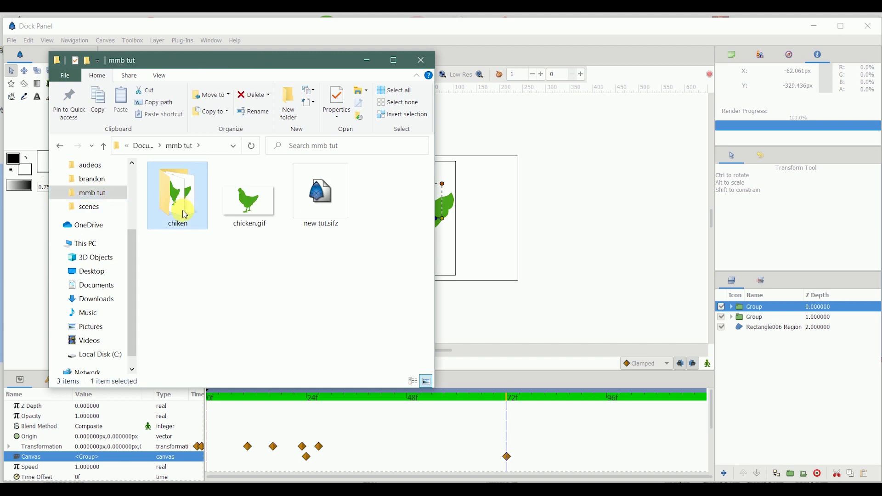
{"action": "double_click", "coordinate": [183, 211]}
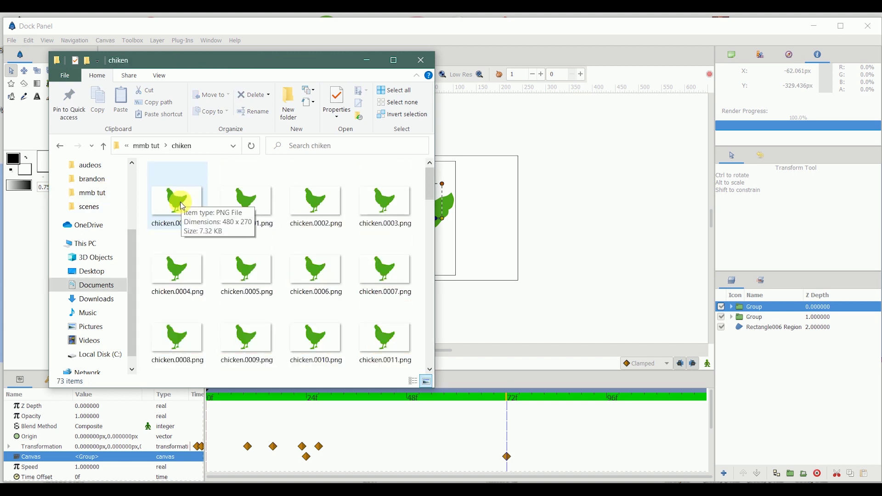
{"action": "left_click", "coordinate": [182, 205]}
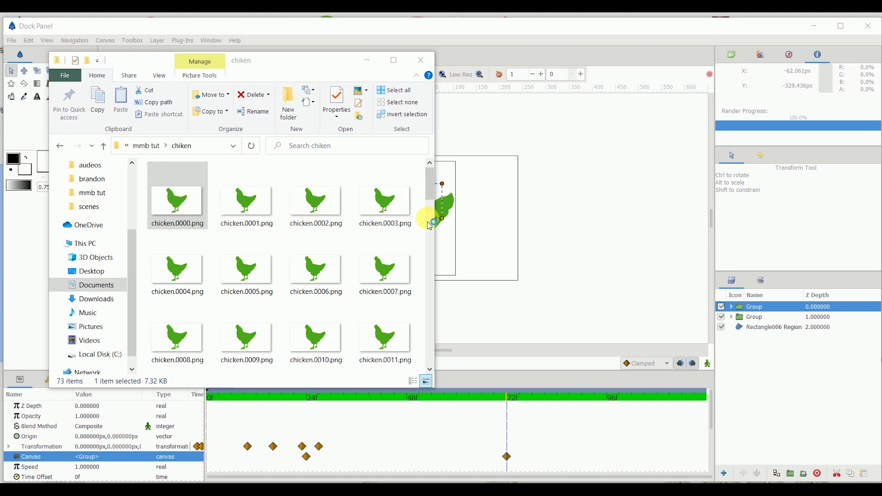
{"action": "left_click", "coordinate": [361, 69]}
{"action": "left_click_drag", "start_coordinate": [433, 194], "coordinate": [431, 332]}
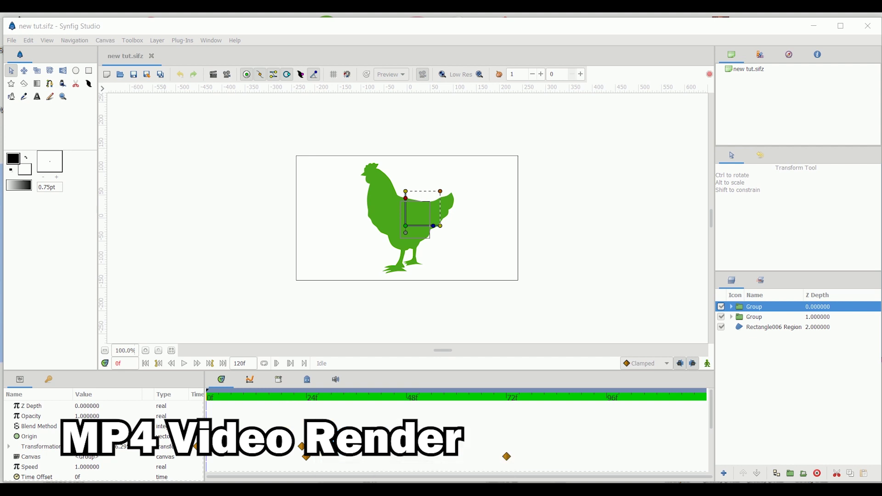
- Set the render Target to ffmpeg with the output filename new tut.mp4
{"action": "left_click", "coordinate": [214, 76]}
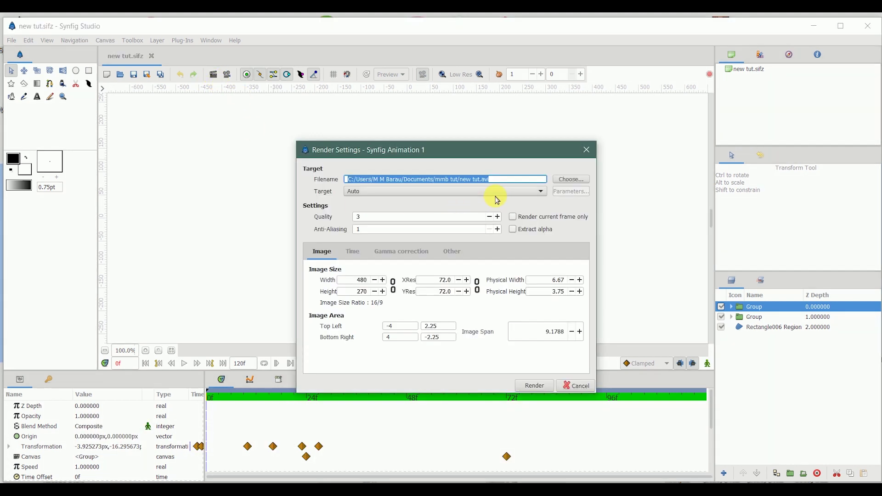
{"action": "left_click", "coordinate": [488, 197]}
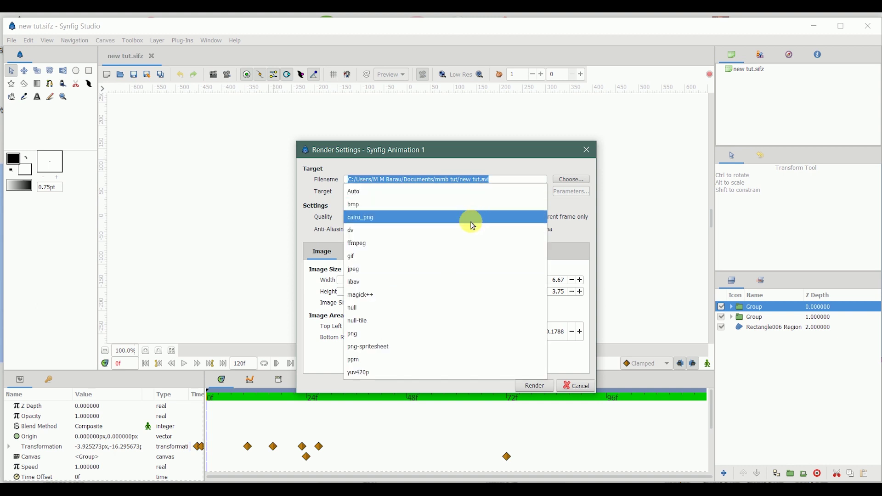
{"action": "left_click", "coordinate": [431, 248]}
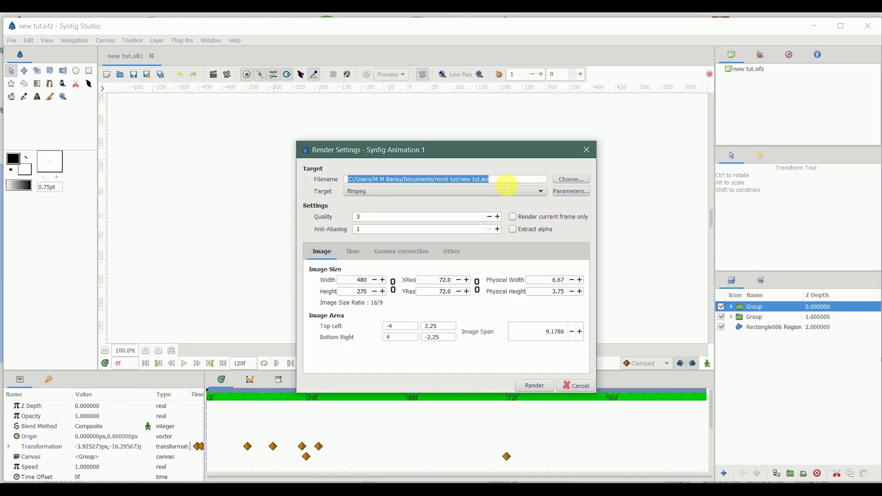
{"action": "left_click", "coordinate": [504, 182]}
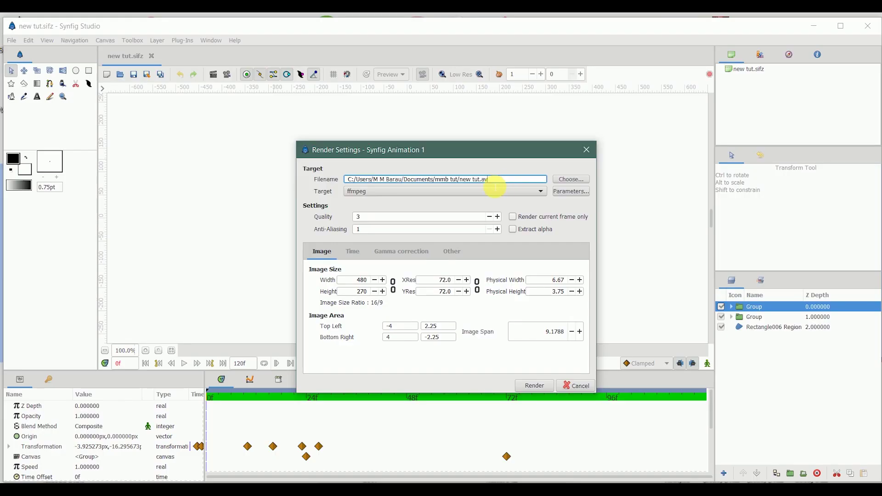
{"action": "type", "text": "mp4"}
- Choose the H.264 / AVC / MPEG-4 AVC codec in the ffmpeg parameters
{"action": "left_click", "coordinate": [579, 196]}
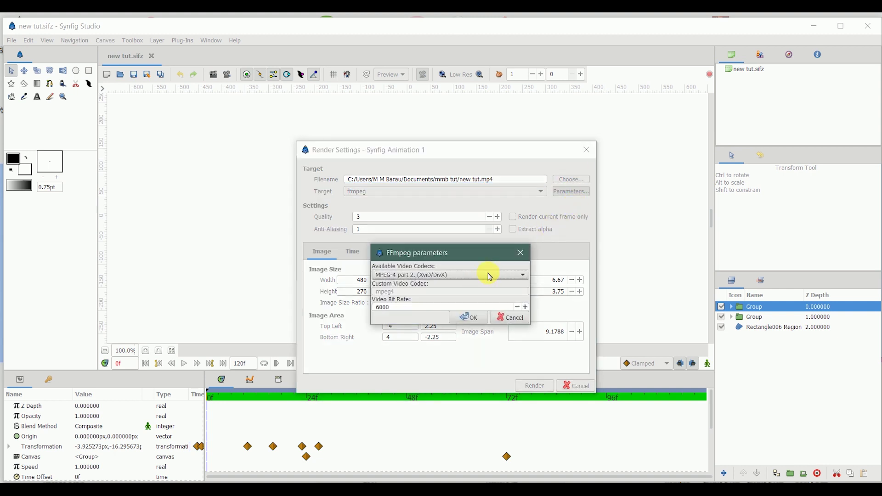
{"action": "left_click", "coordinate": [492, 276]}
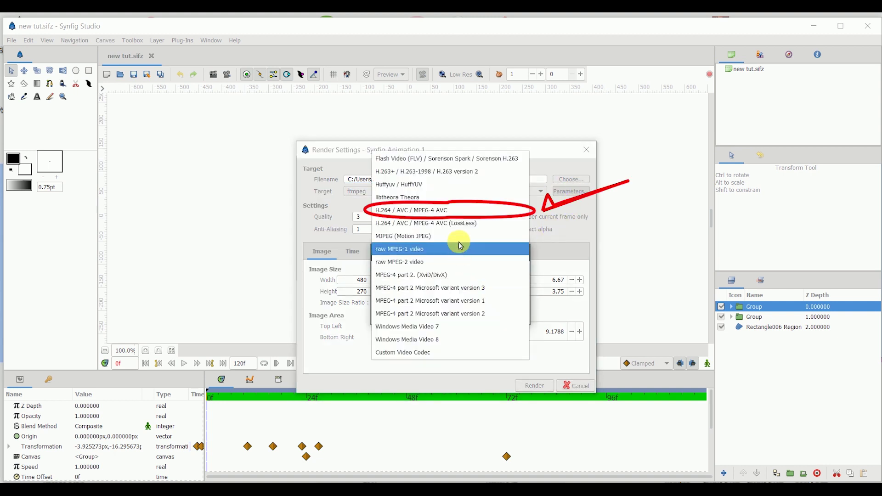
{"action": "left_click", "coordinate": [462, 211]}
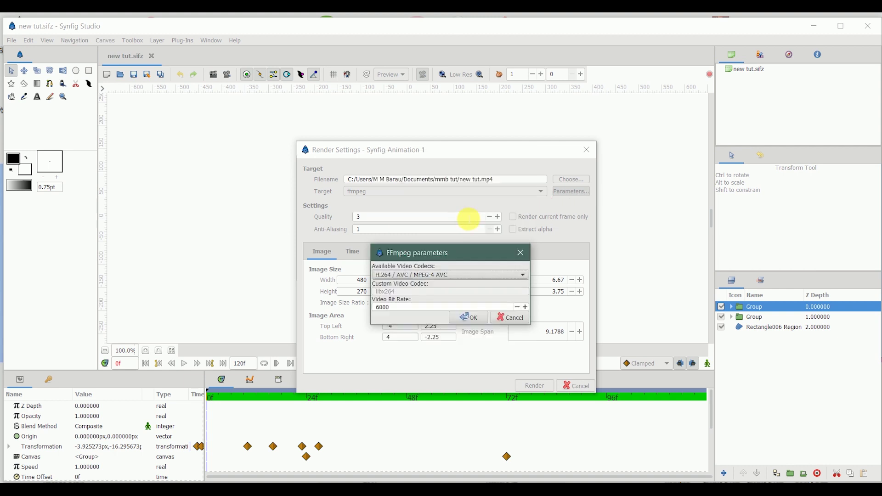
- Confirm the codec, set End Time to 72 (73f duration) and render the MP4
{"action": "left_click", "coordinate": [470, 320]}
{"action": "left_click", "coordinate": [355, 252]}
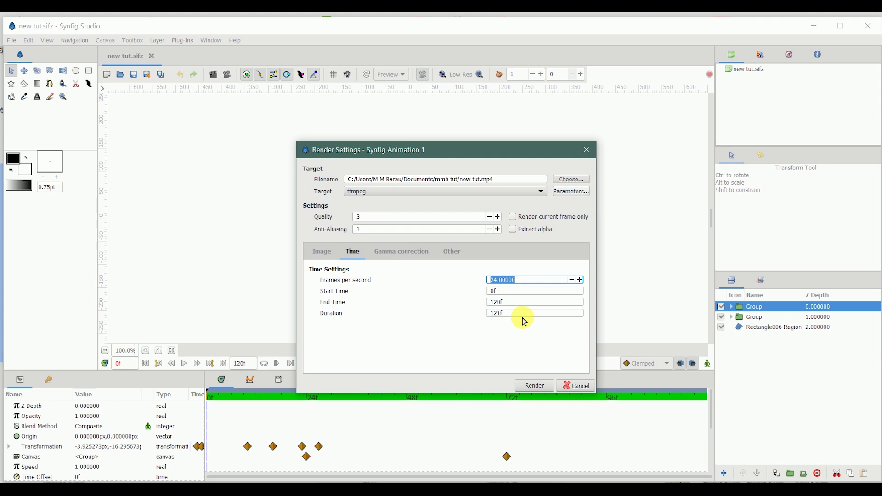
{"action": "left_click", "coordinate": [500, 304]}
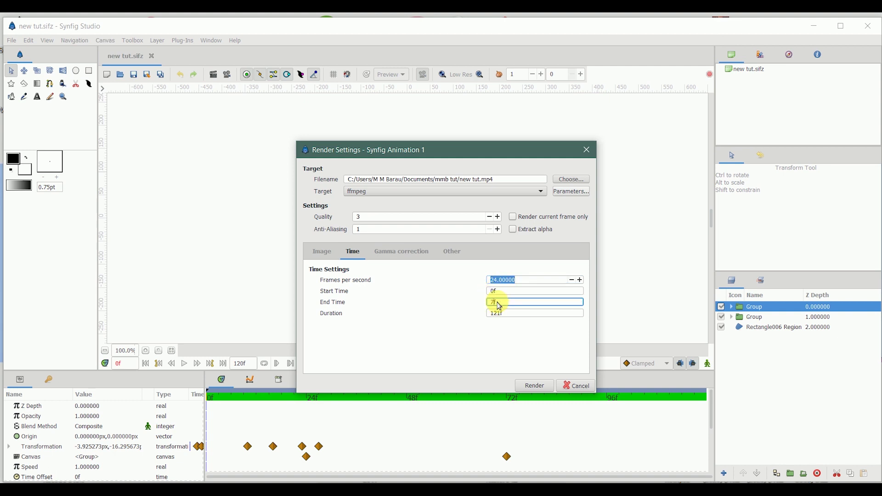
{"action": "left_click", "coordinate": [524, 313]}
{"action": "left_click", "coordinate": [323, 252]}
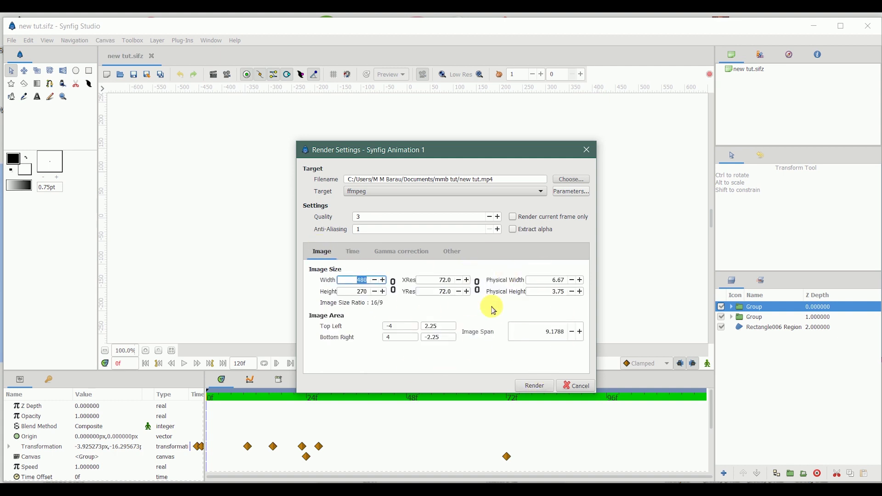
{"action": "left_click", "coordinate": [533, 384]}
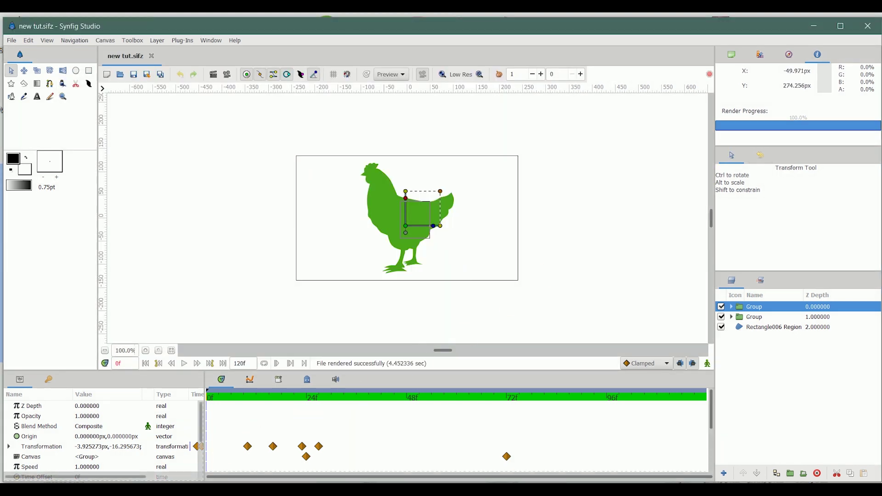
- Find new tut.mp4 in the mmb tut folder and play it in the video player
{"action": "left_click", "coordinate": [94, 471]}
{"action": "left_click", "coordinate": [320, 219]}
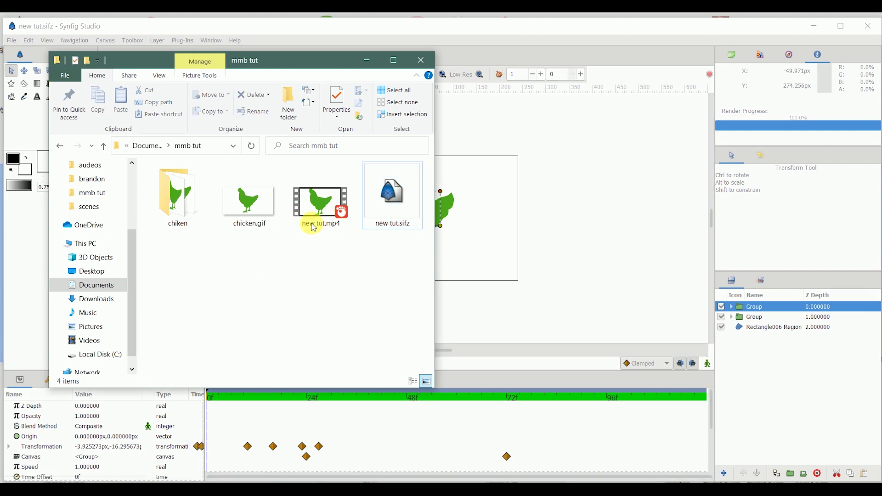
{"action": "left_click", "coordinate": [322, 214]}
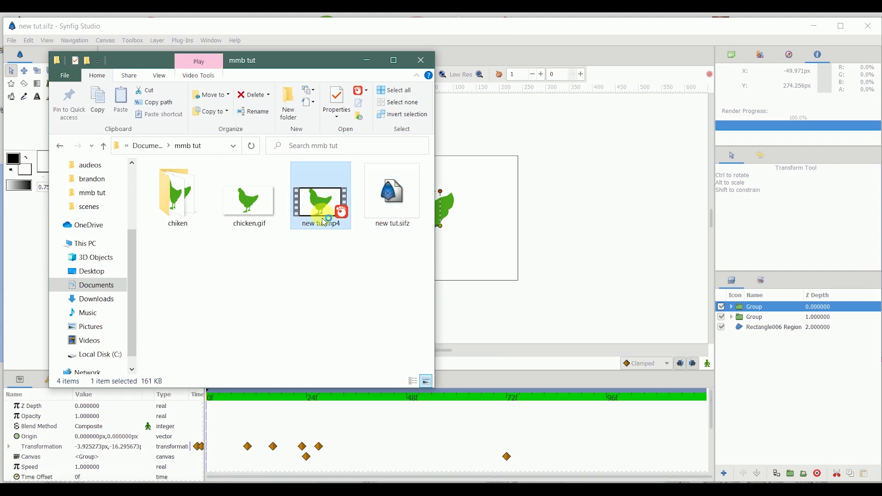
{"action": "double_click", "coordinate": [326, 219]}
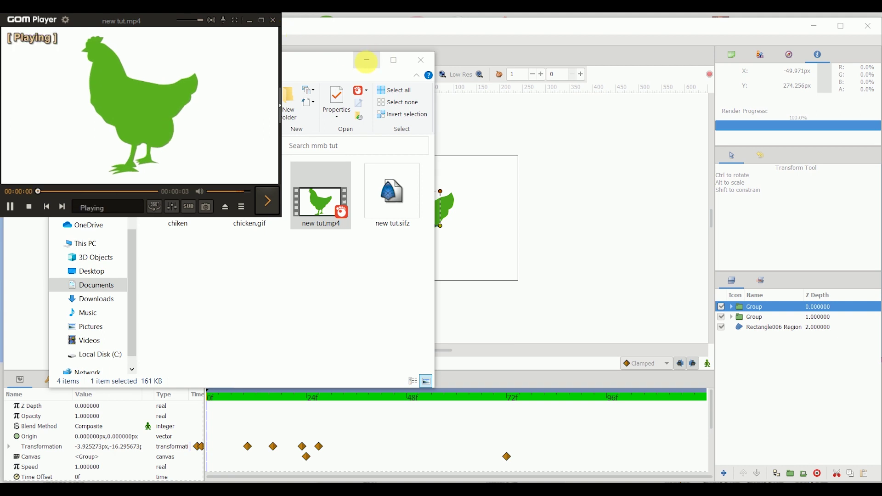
- Minimize the mmb tut Explorer window, leaving GOM Player playing over Synfig Studio
{"action": "left_click", "coordinate": [366, 63]}
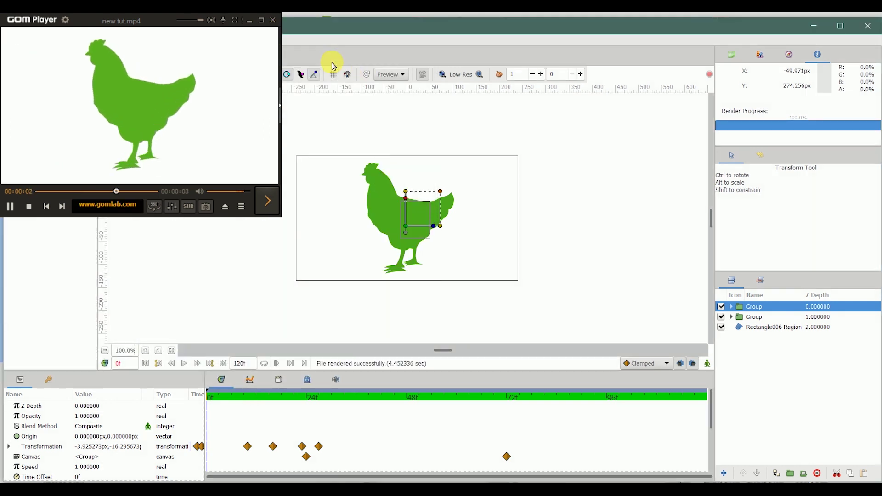